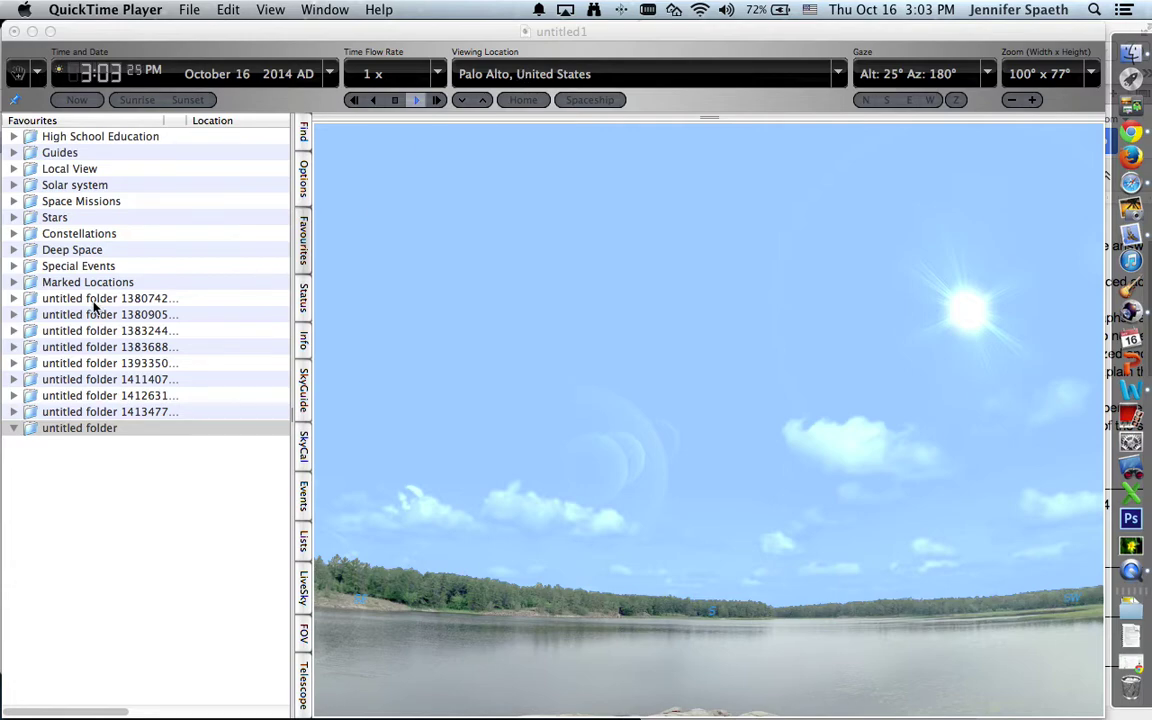
{"action": "left_click", "coordinate": [12, 305]}
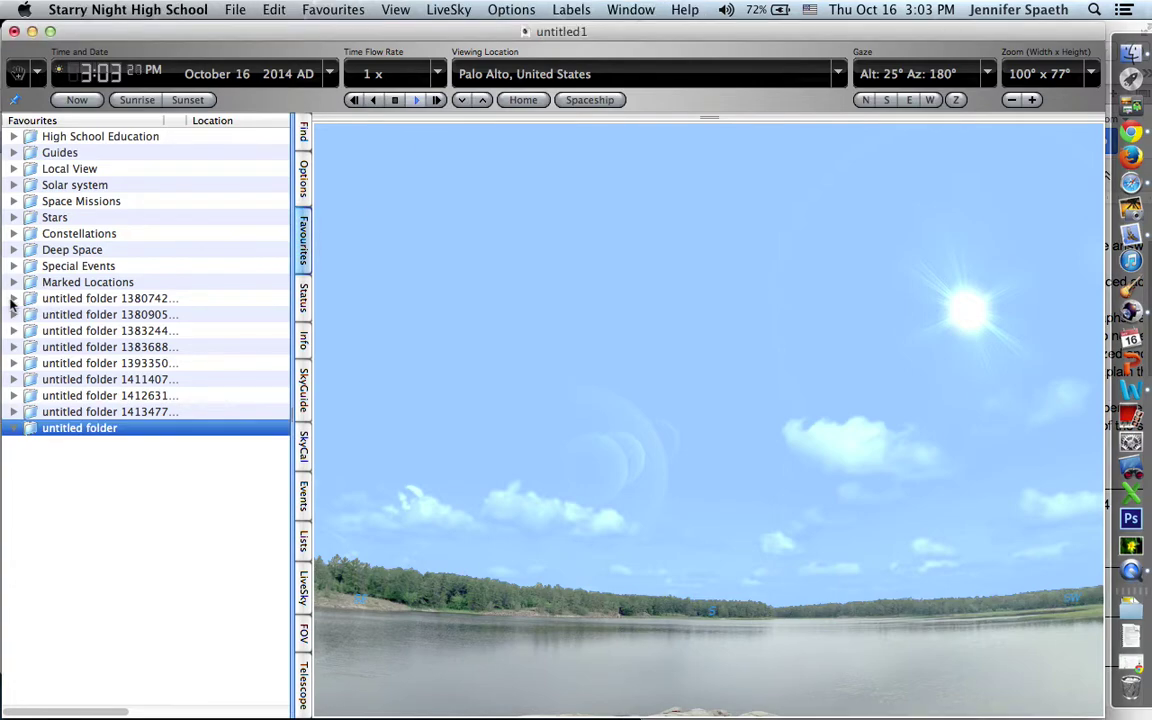
{"action": "left_click", "coordinate": [18, 302]}
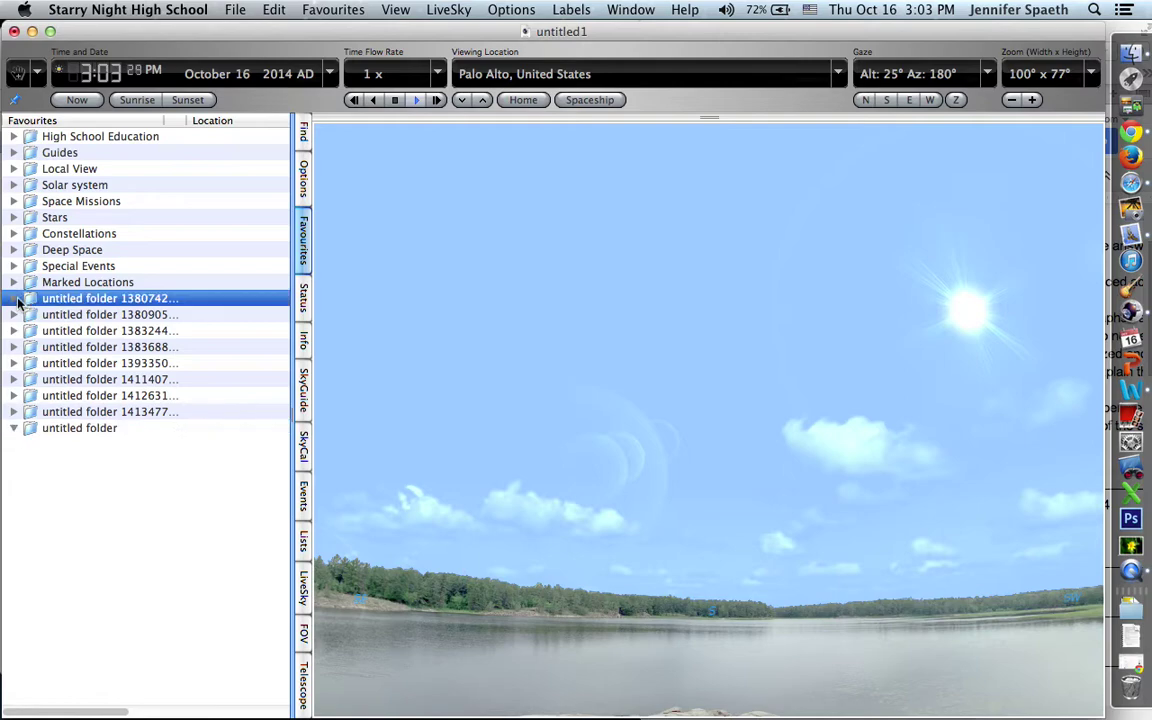
Change the viewing location to a position hovering over Earth.
{"action": "left_click", "coordinate": [542, 78]}
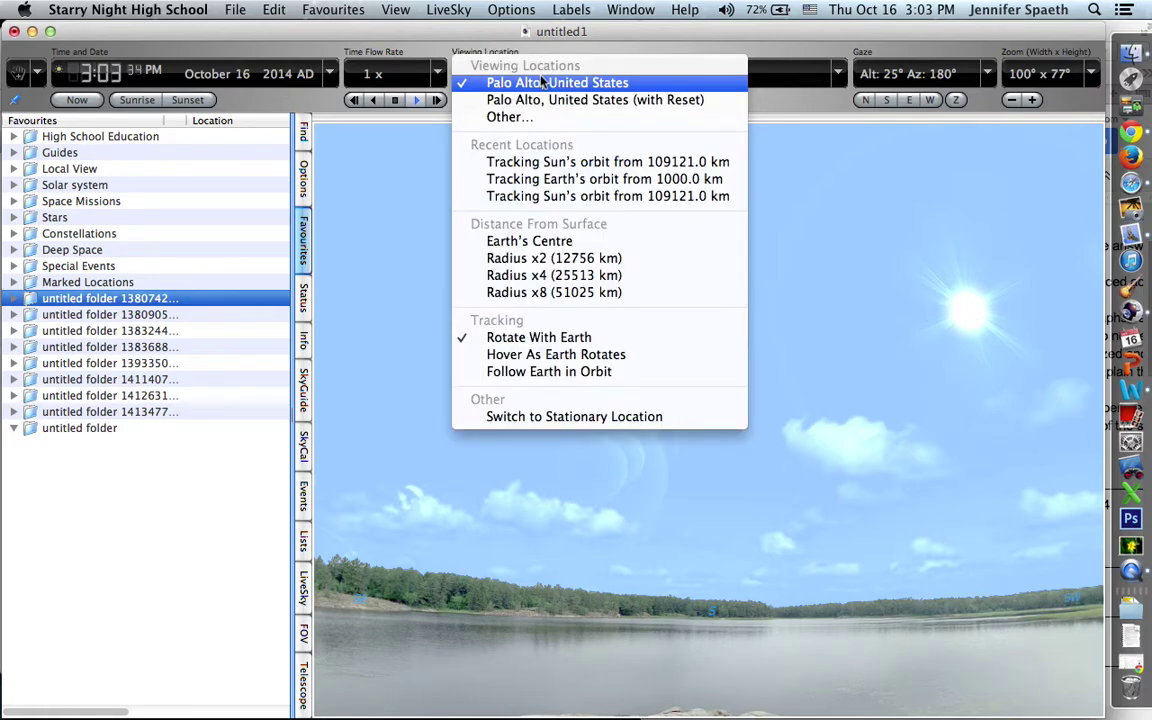
{"action": "left_click", "coordinate": [518, 117]}
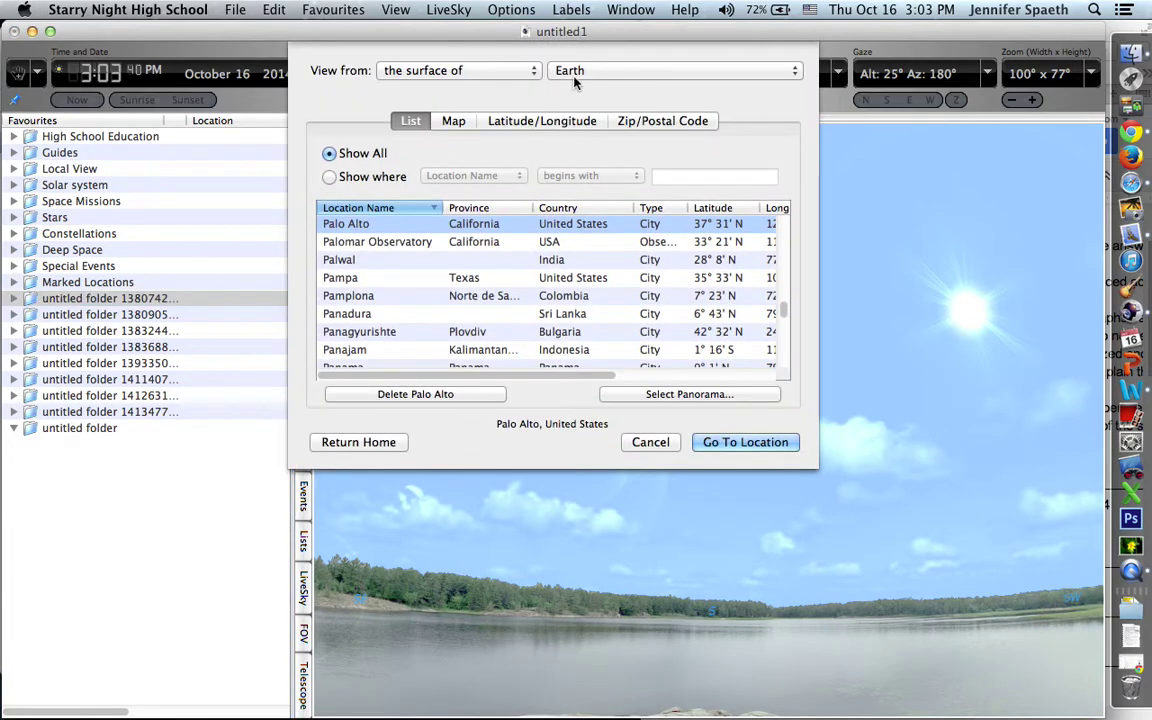
{"action": "left_click", "coordinate": [491, 79]}
{"action": "left_click", "coordinate": [455, 103]}
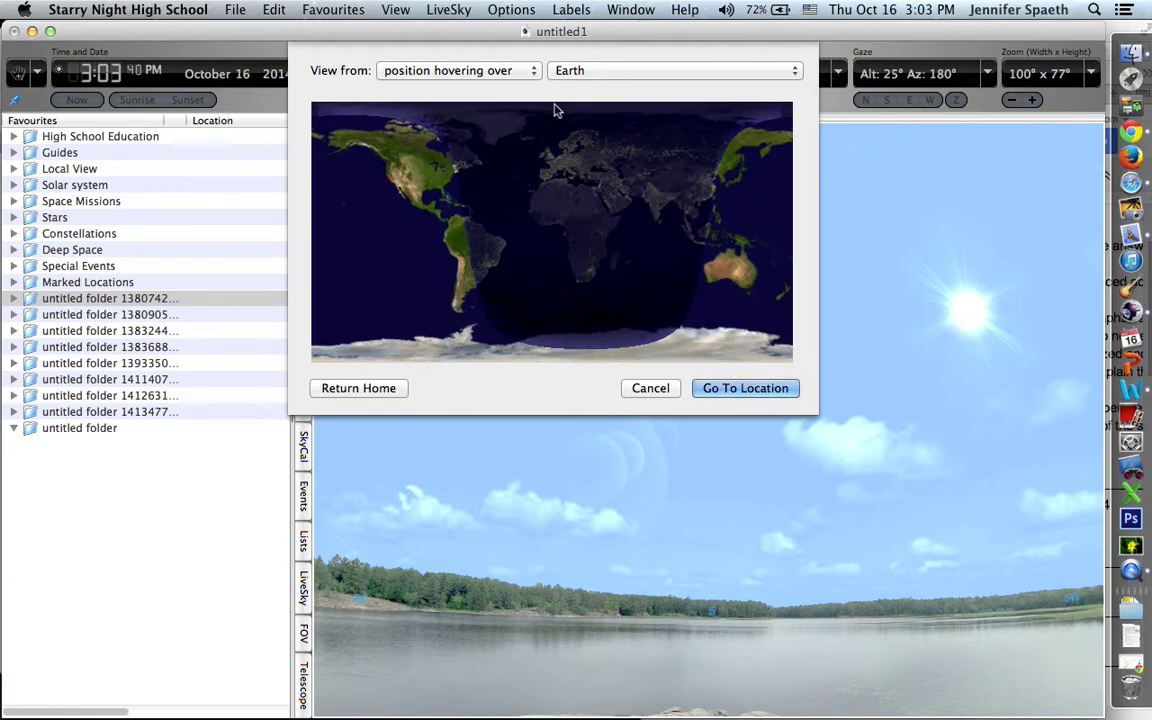
{"action": "left_click", "coordinate": [724, 389]}
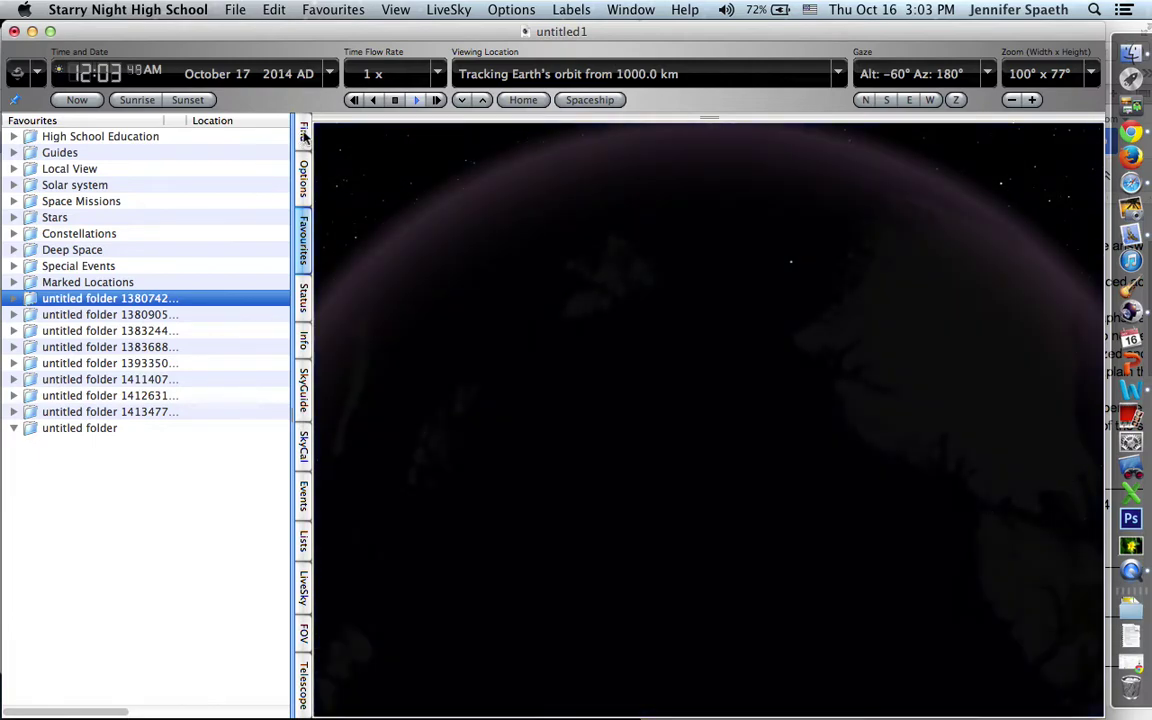
Find the Moon, centre the view on it and zoom in to a 2° x 1° field.
{"action": "left_click", "coordinate": [304, 134]}
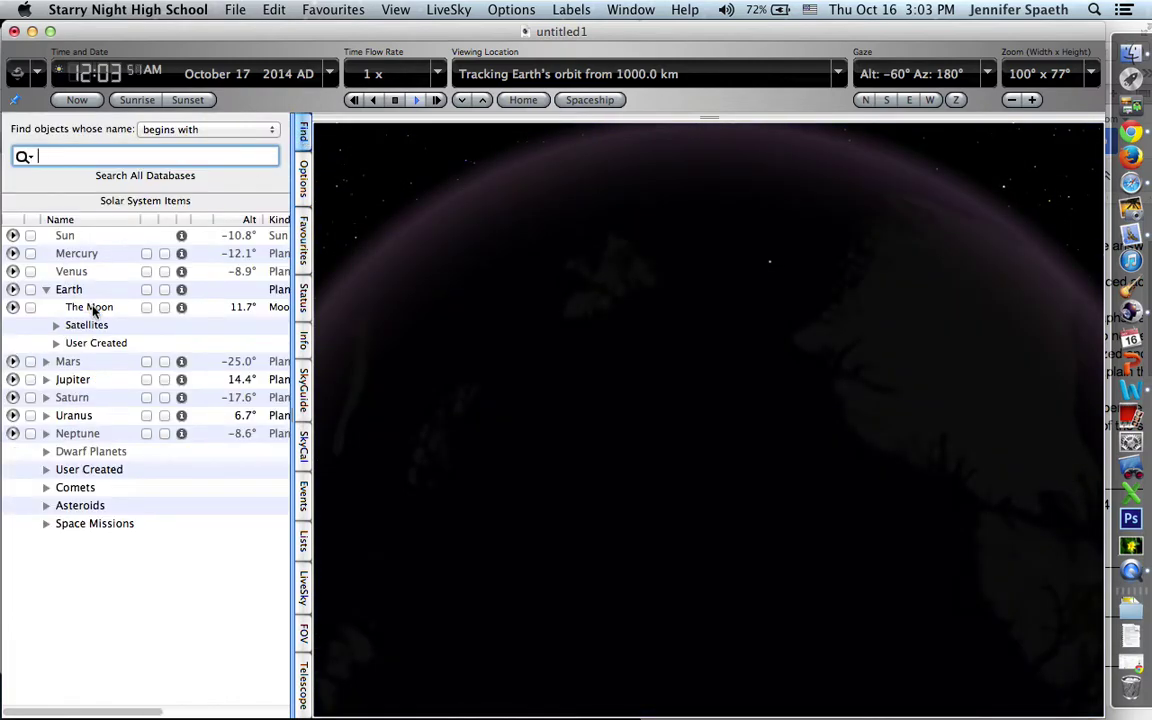
{"action": "double_click", "coordinate": [92, 309]}
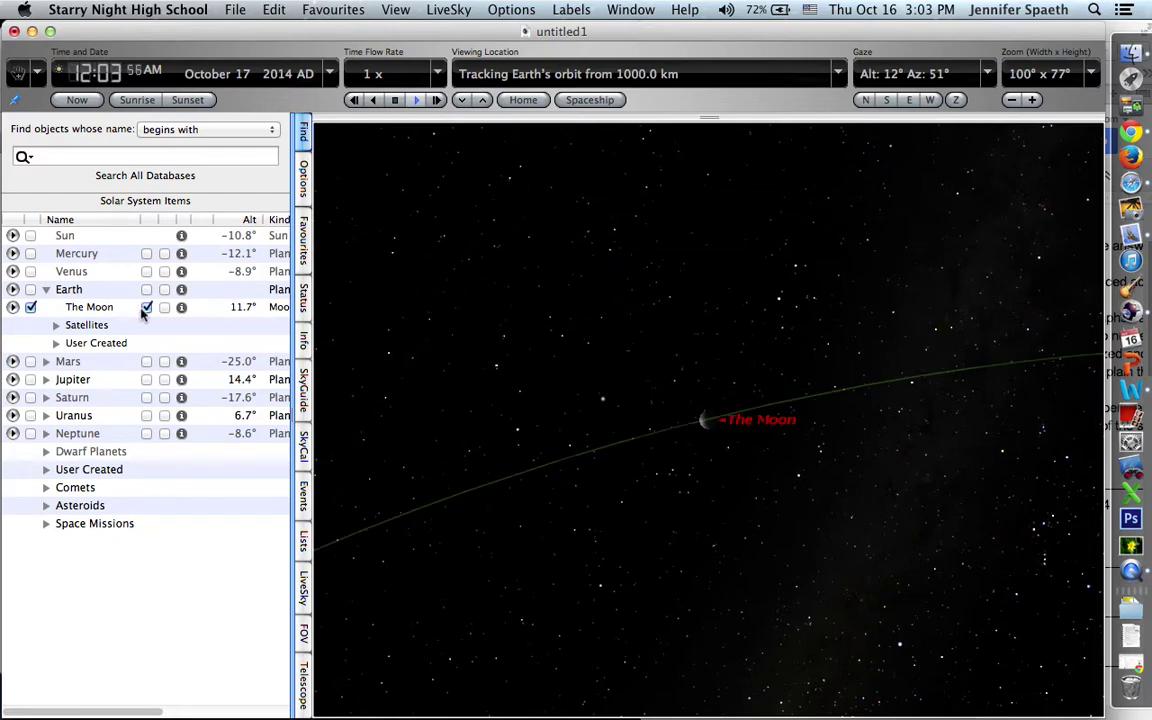
{"action": "left_click", "coordinate": [1034, 100]}
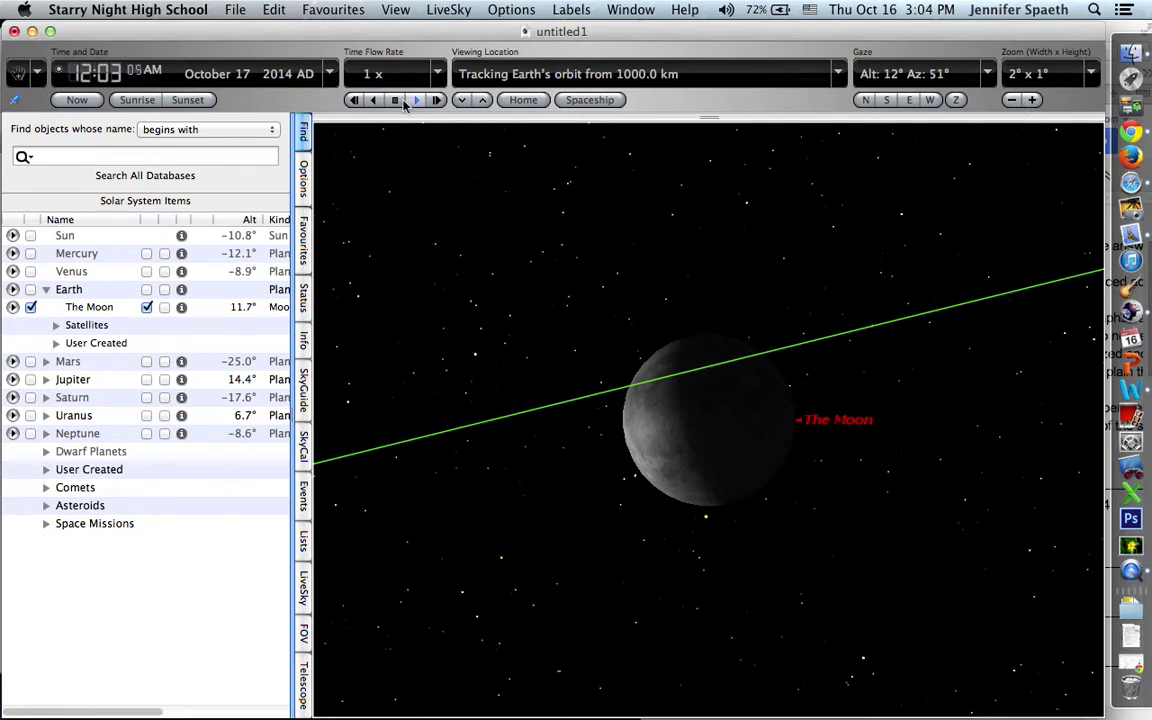
Set the time flow to discrete steps of hours and run time forward to animate the Moon's phases.
{"action": "left_click", "coordinate": [436, 78]}
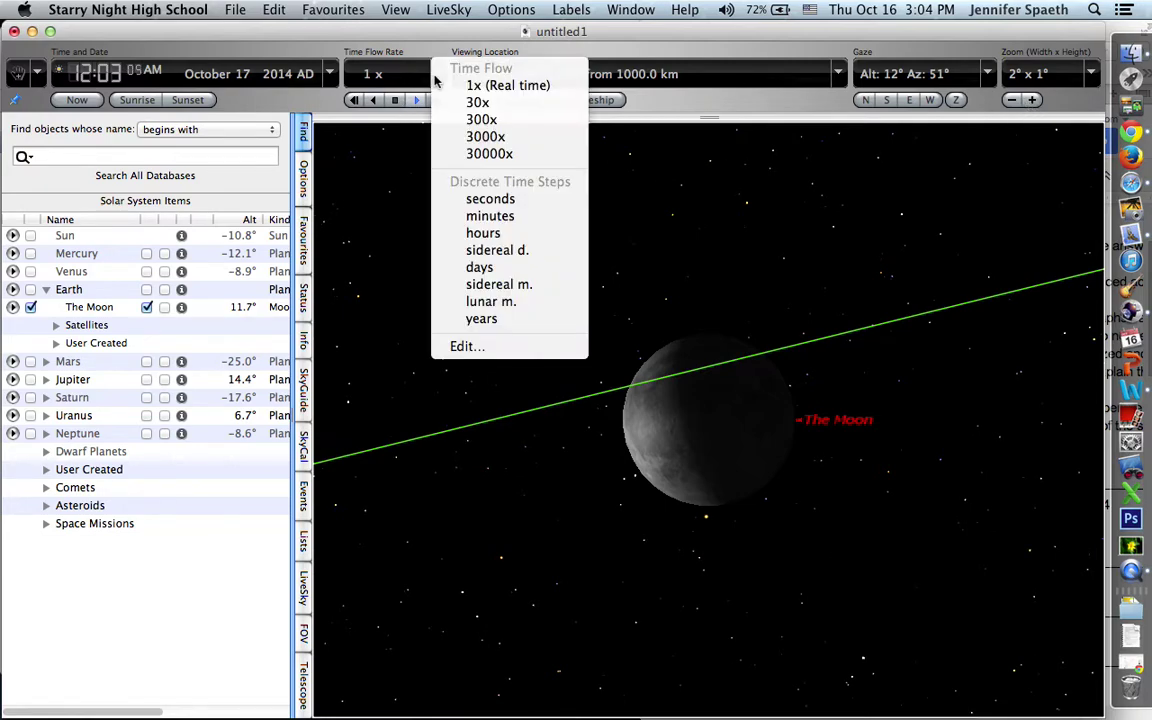
{"action": "left_click", "coordinate": [471, 231]}
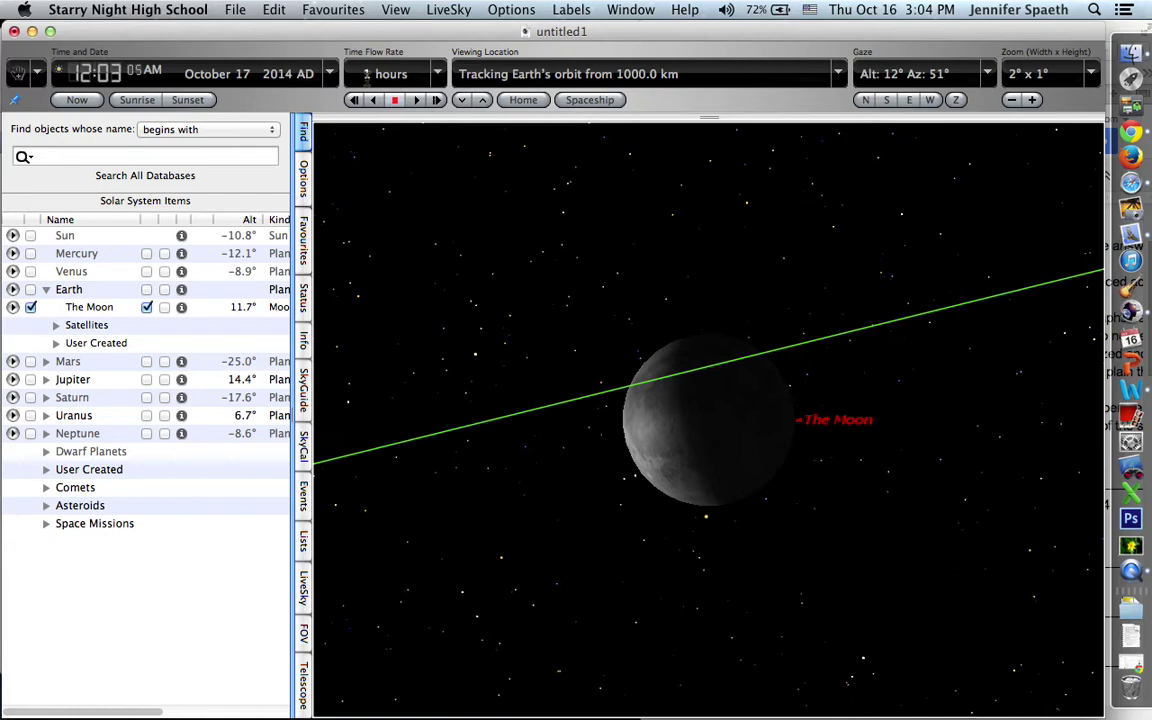
{"action": "left_click", "coordinate": [415, 101]}
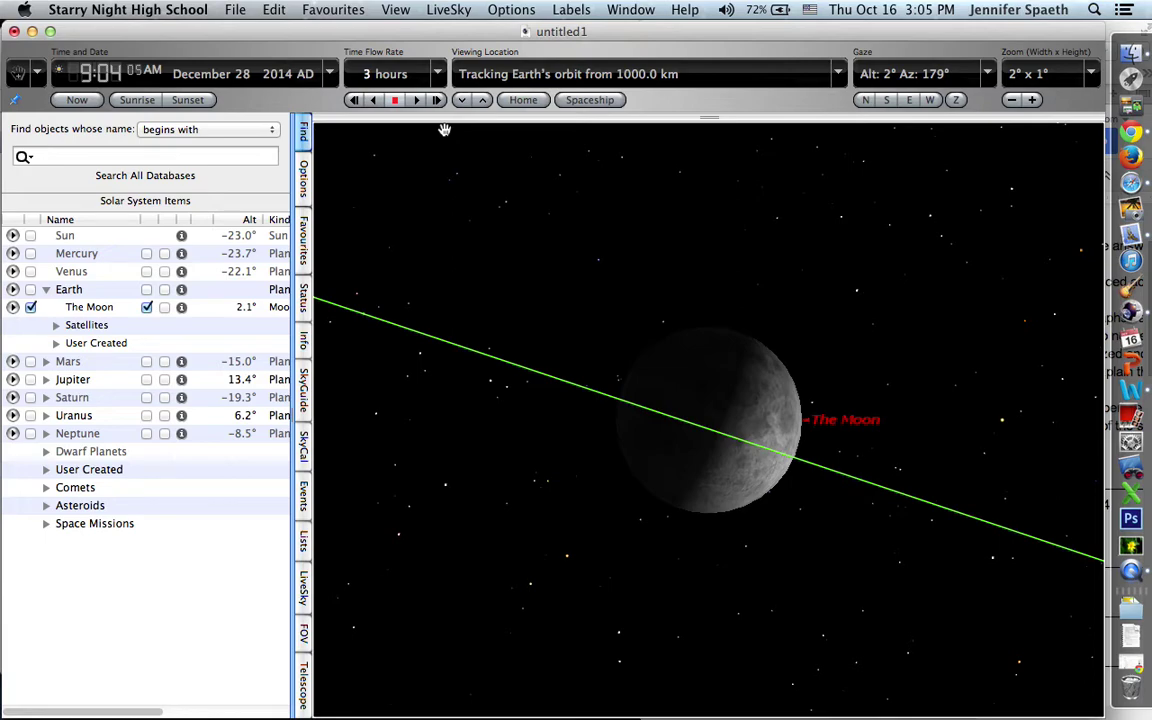
Change the viewing location to a position hovering over the Sun.
{"action": "left_click", "coordinate": [545, 76]}
{"action": "left_click", "coordinate": [520, 117]}
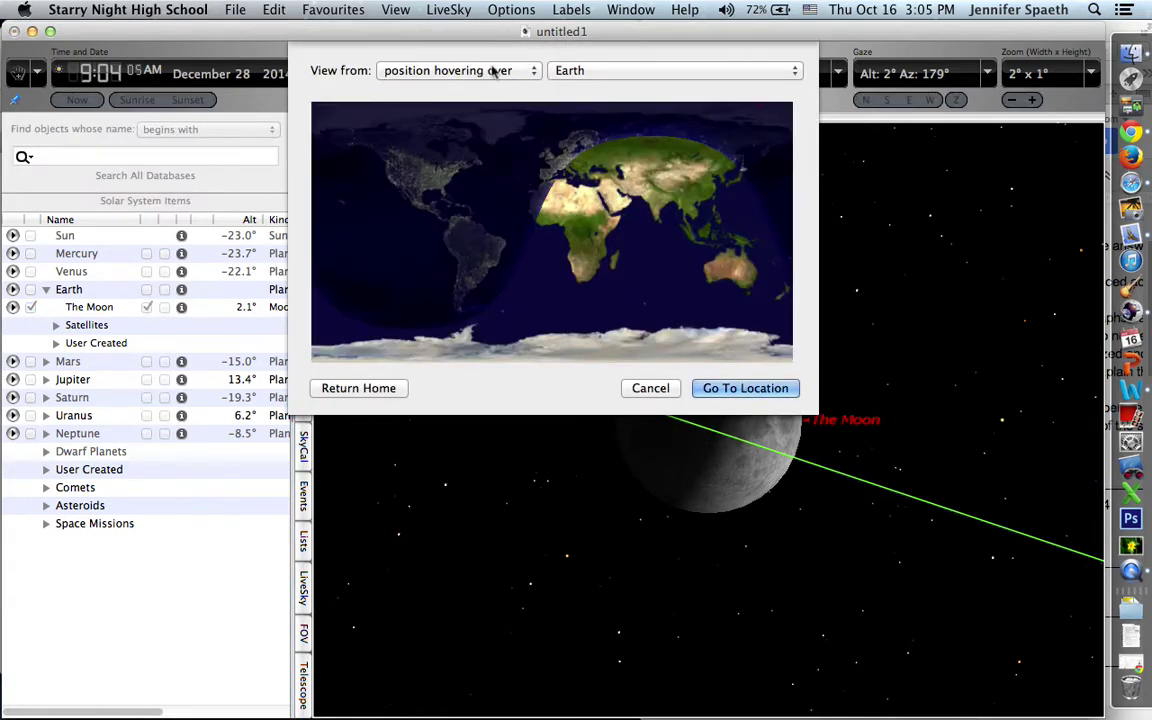
{"action": "left_click", "coordinate": [620, 72]}
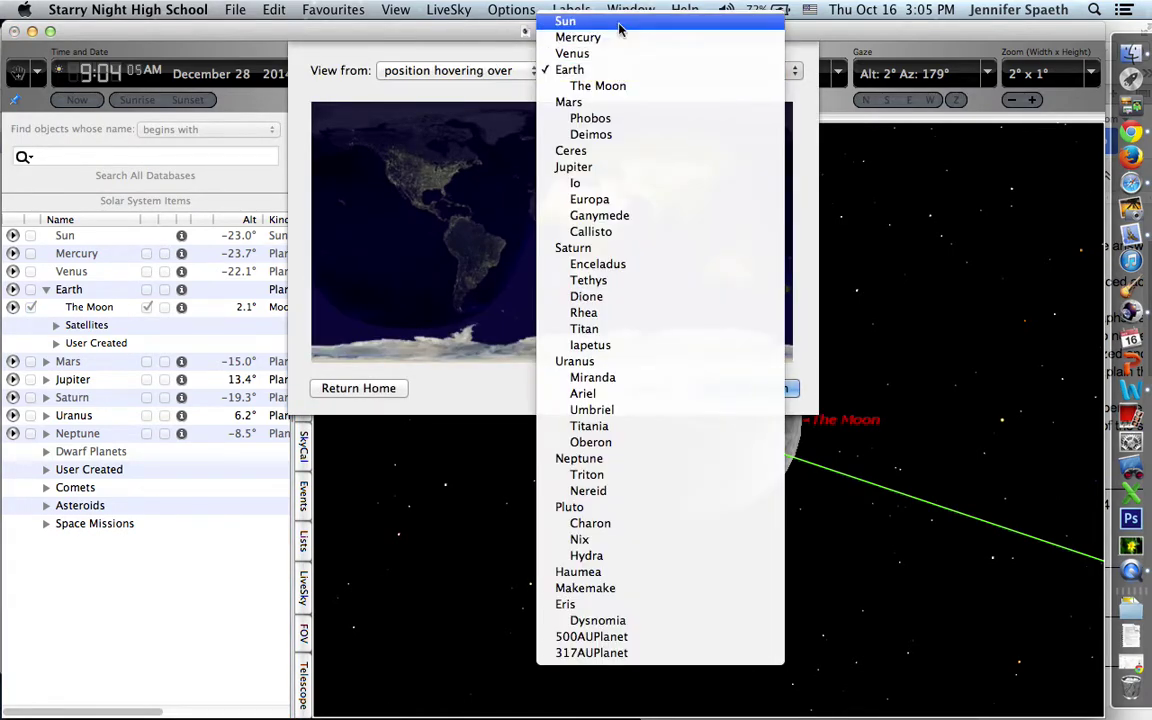
{"action": "left_click", "coordinate": [572, 21]}
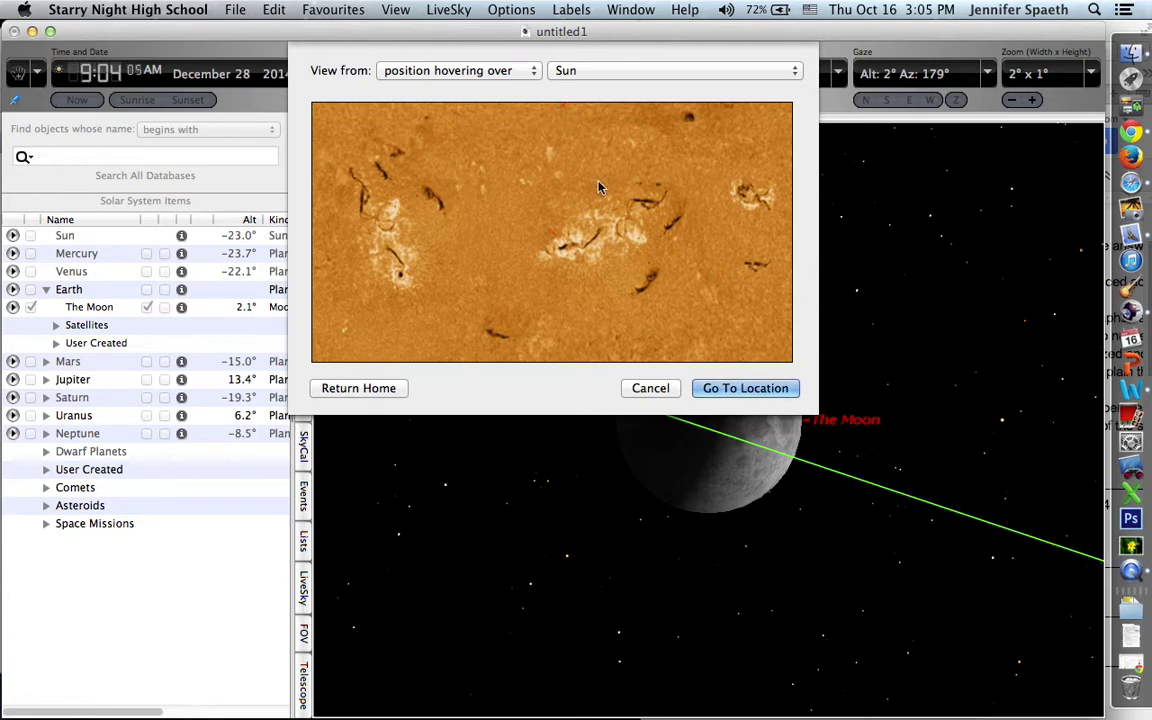
{"action": "left_click", "coordinate": [778, 391]}
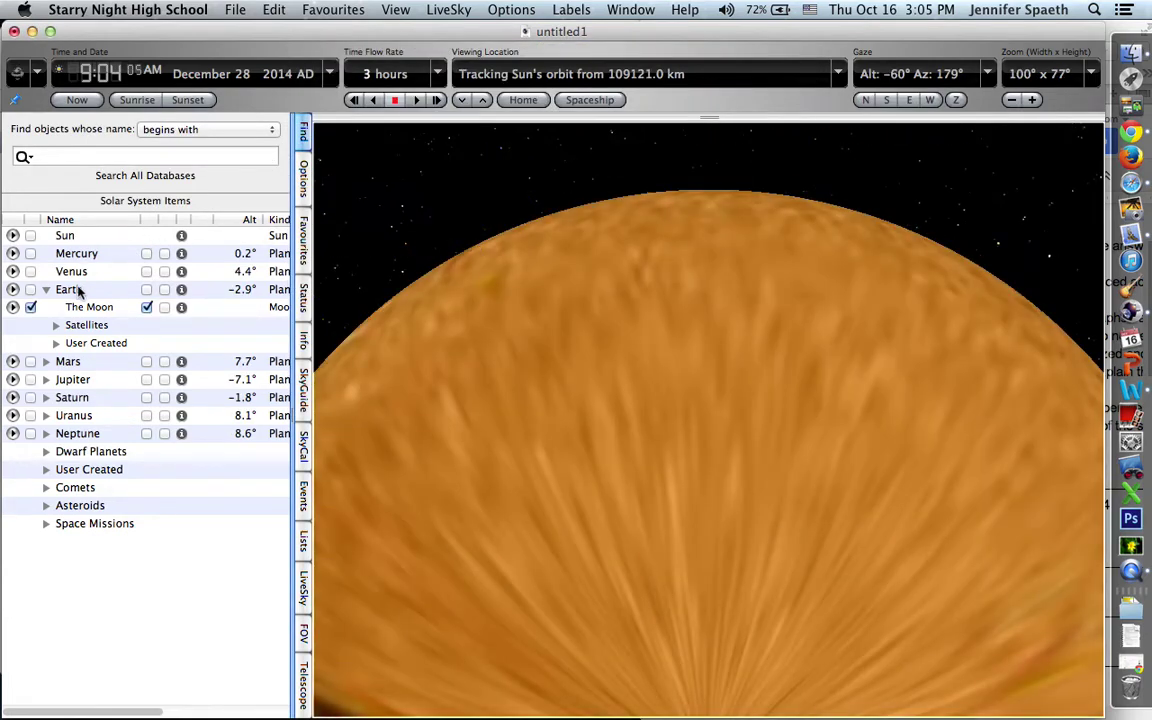
Centre the view on Earth and zoom in to 29' x 22' so the Moon's whole orbit fits.
{"action": "double_click", "coordinate": [72, 289]}
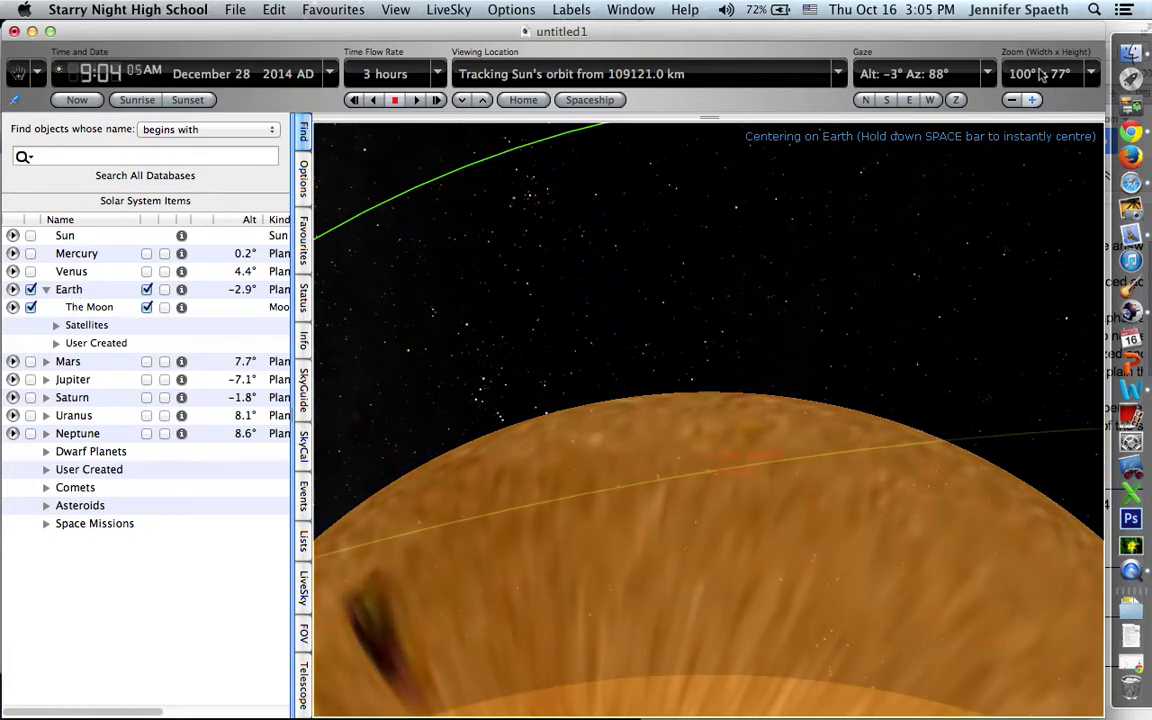
{"action": "left_click", "coordinate": [1030, 101]}
{"action": "left_click_drag", "start_coordinate": [1030, 101], "coordinate": [1030, 101]}
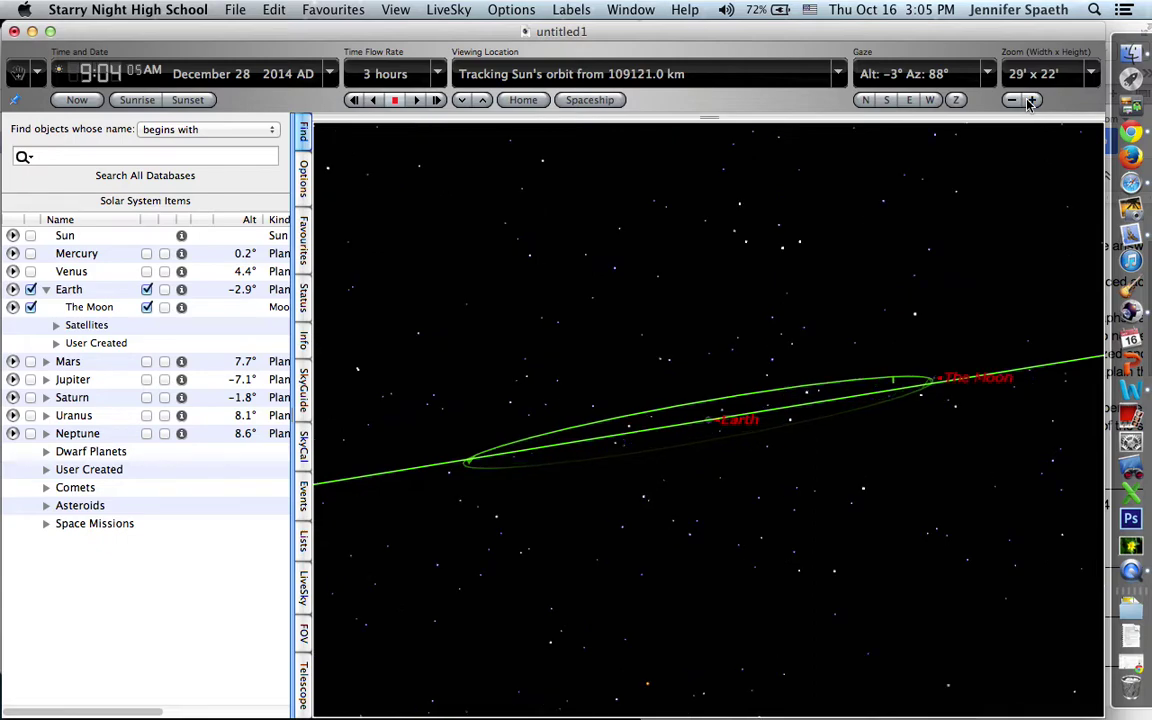
Run time forward and raise the time step to 14 hours to speed up the Moon's motion around Earth.
{"action": "left_click", "coordinate": [439, 76]}
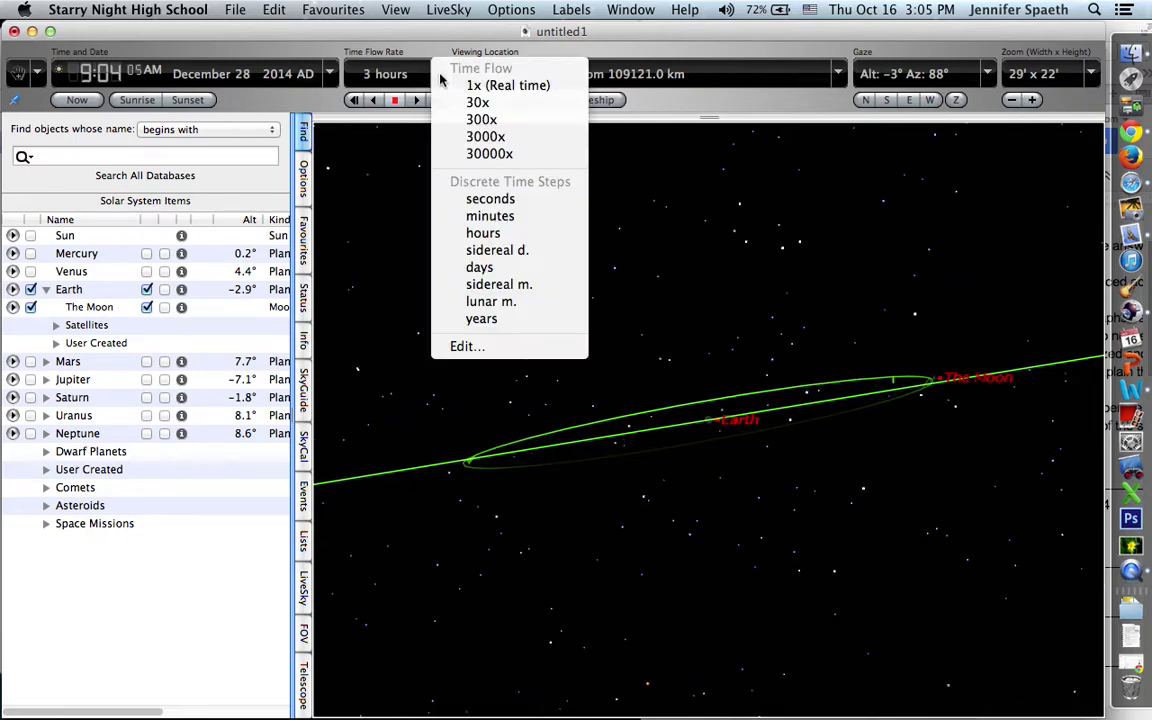
{"action": "left_click", "coordinate": [371, 96]}
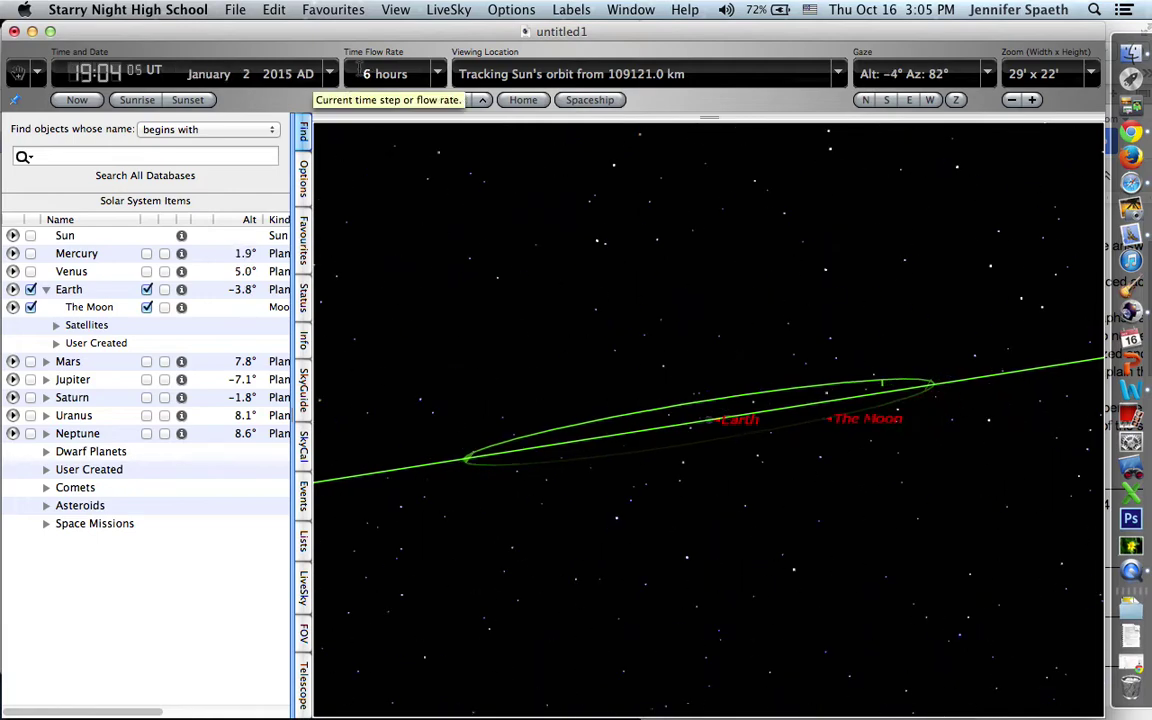
{"action": "scroll", "coordinate": [360, 72], "scroll_direction": "up", "scroll_amount": 1}
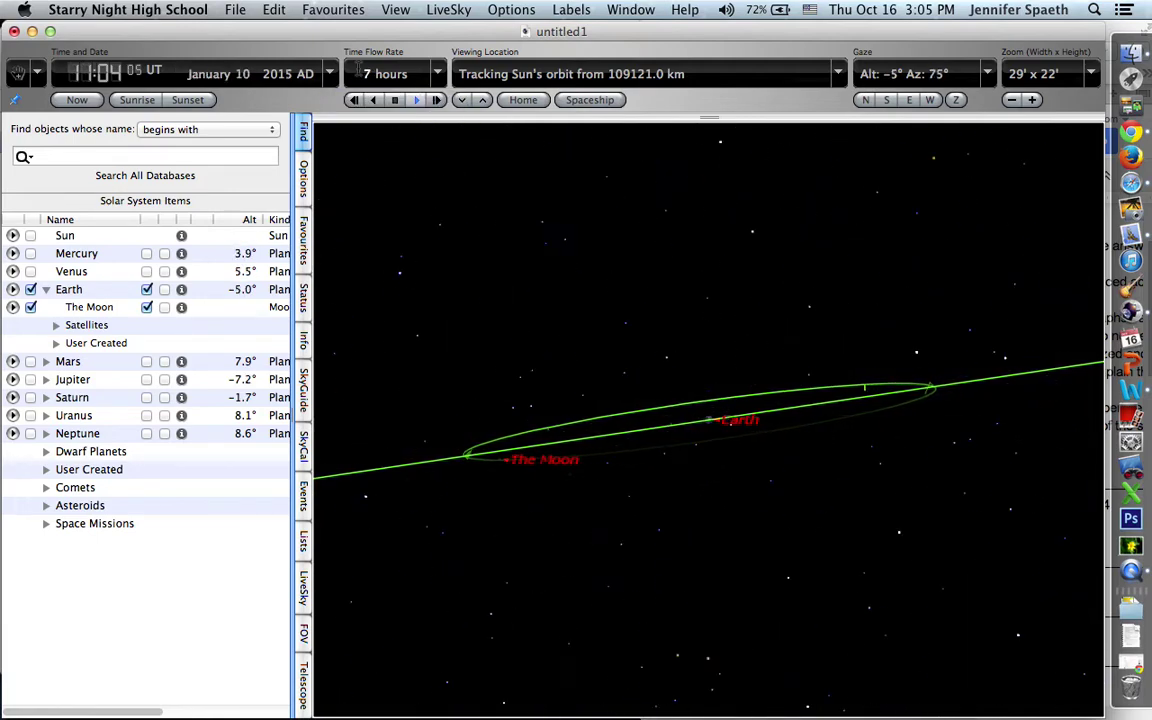
{"action": "scroll", "coordinate": [358, 67], "scroll_direction": "up", "scroll_amount": 2}
{"action": "scroll", "coordinate": [358, 67], "scroll_direction": "up", "scroll_amount": 4}
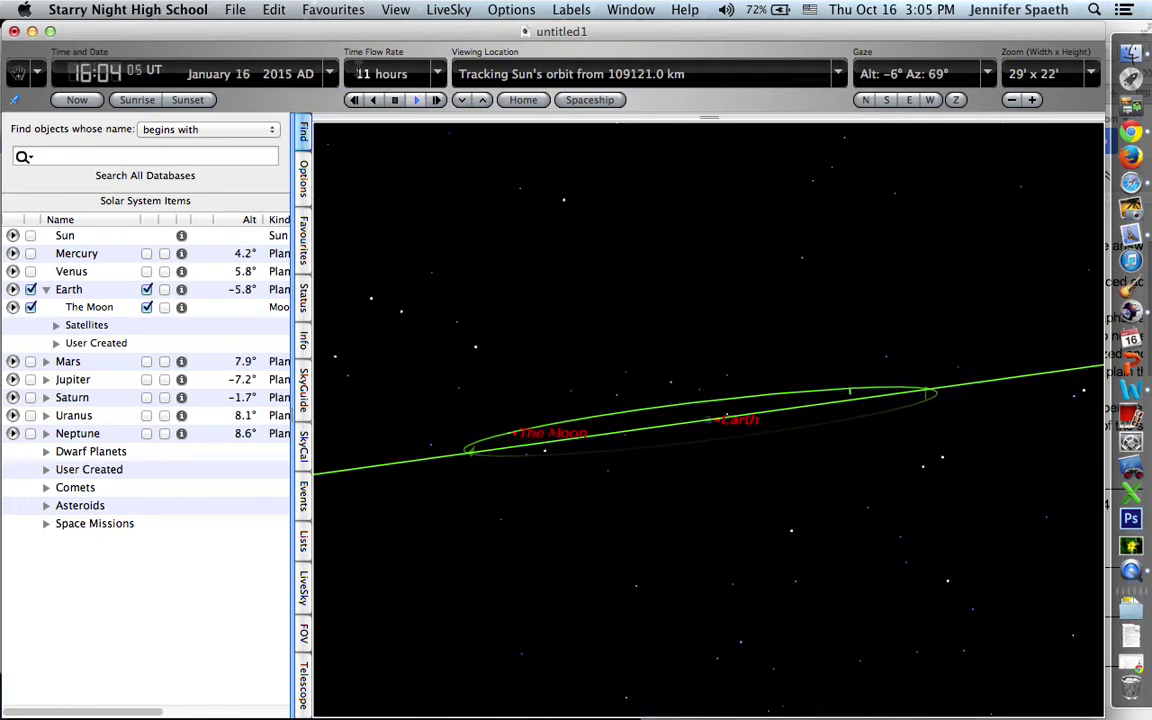
{"action": "scroll", "coordinate": [358, 66], "scroll_direction": "up", "scroll_amount": 1}
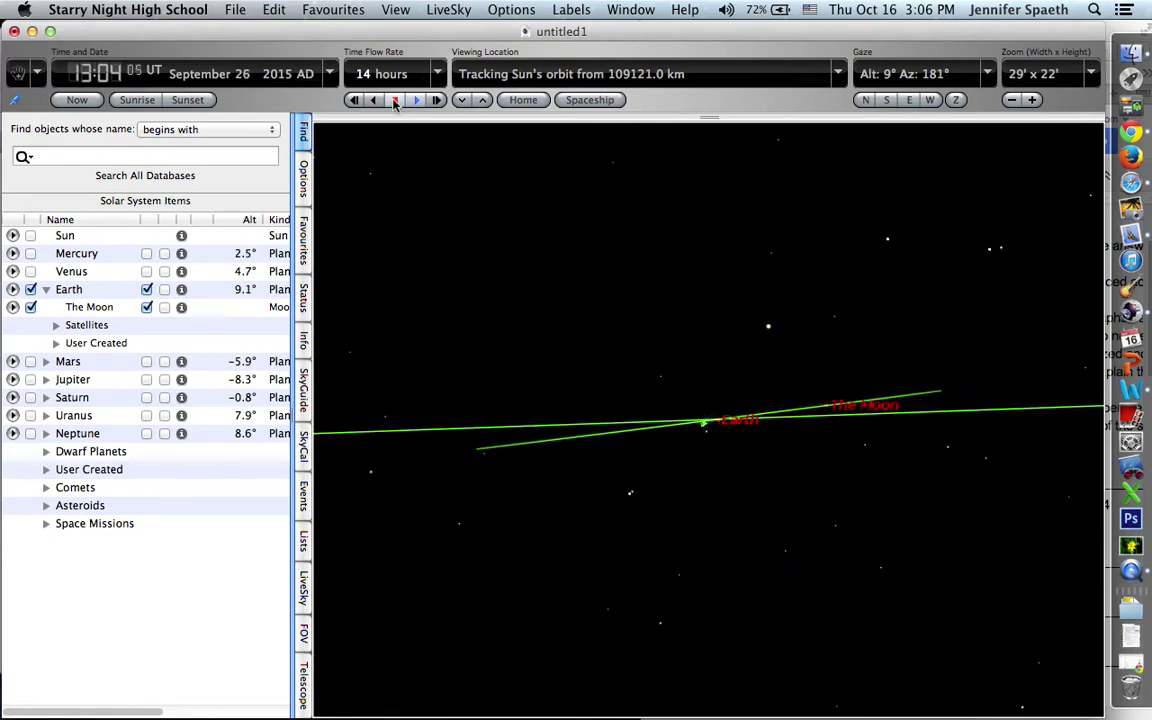
Stop the time flow and step back to September 27, 2015, 17:04 UT.
{"action": "left_click", "coordinate": [395, 100]}
{"action": "left_click", "coordinate": [374, 100]}
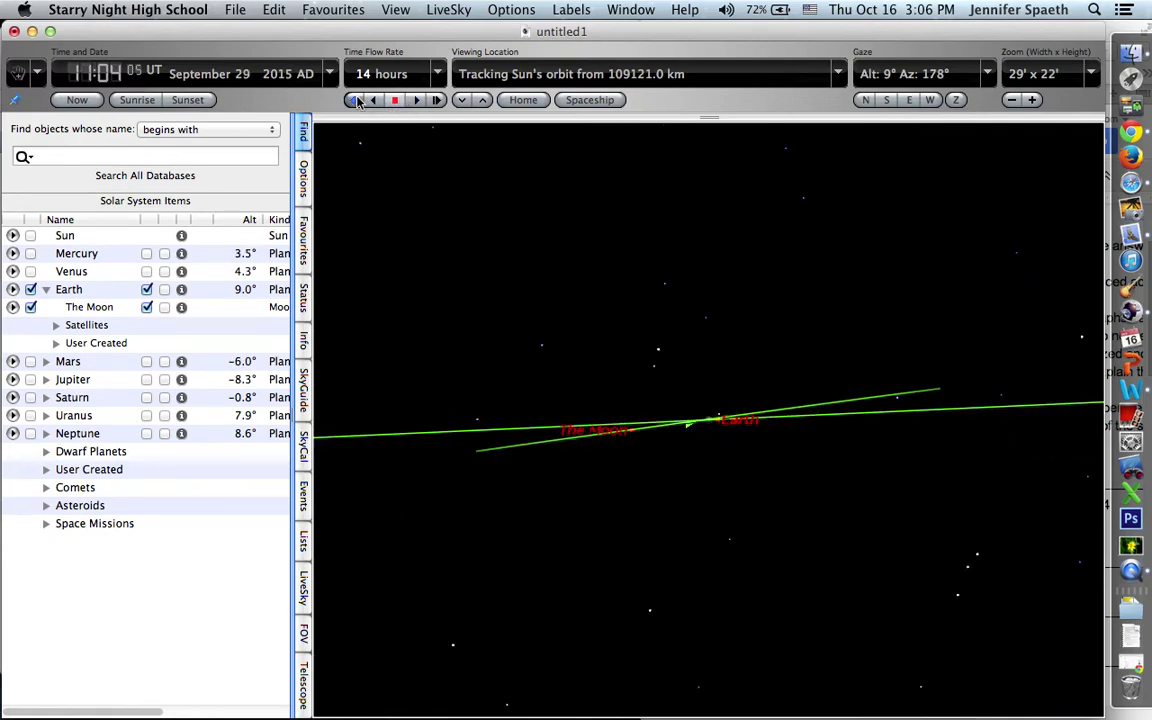
{"action": "left_click", "coordinate": [374, 100]}
{"action": "left_click", "coordinate": [372, 100]}
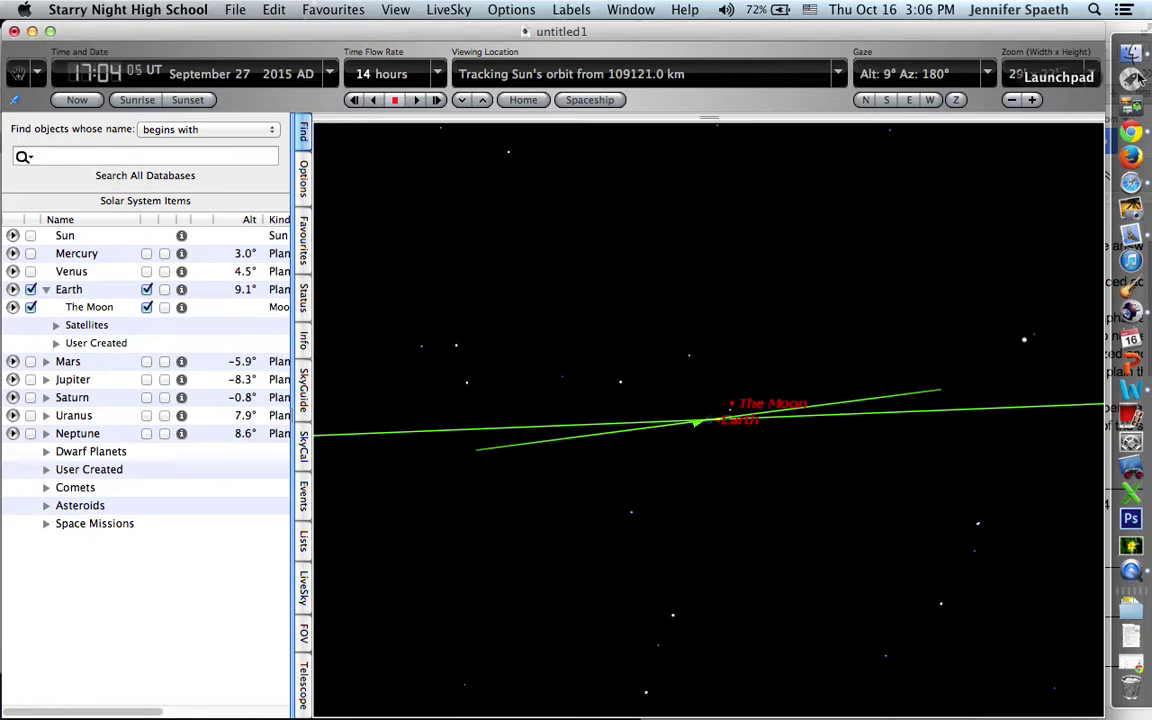
Zoom in on Earth and the nearby Moon to a 3' x 2' field.
{"action": "left_click", "coordinate": [1032, 100]}
{"action": "left_click", "coordinate": [1032, 100]}
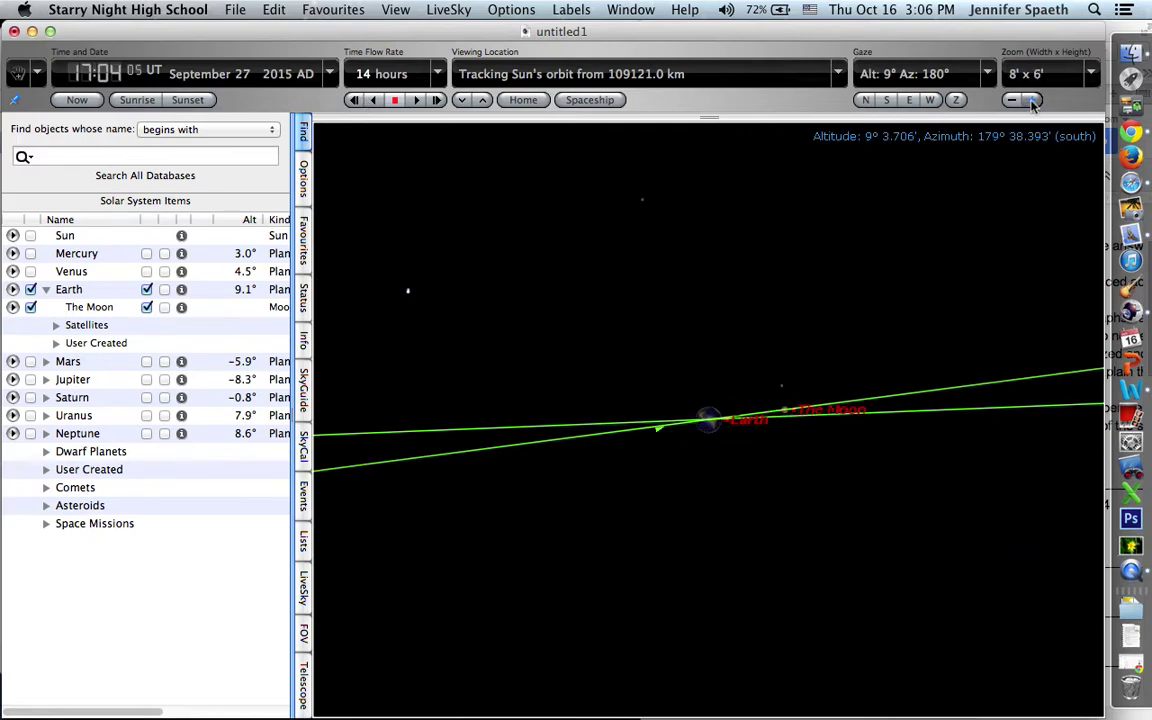
{"action": "left_click", "coordinate": [1032, 100]}
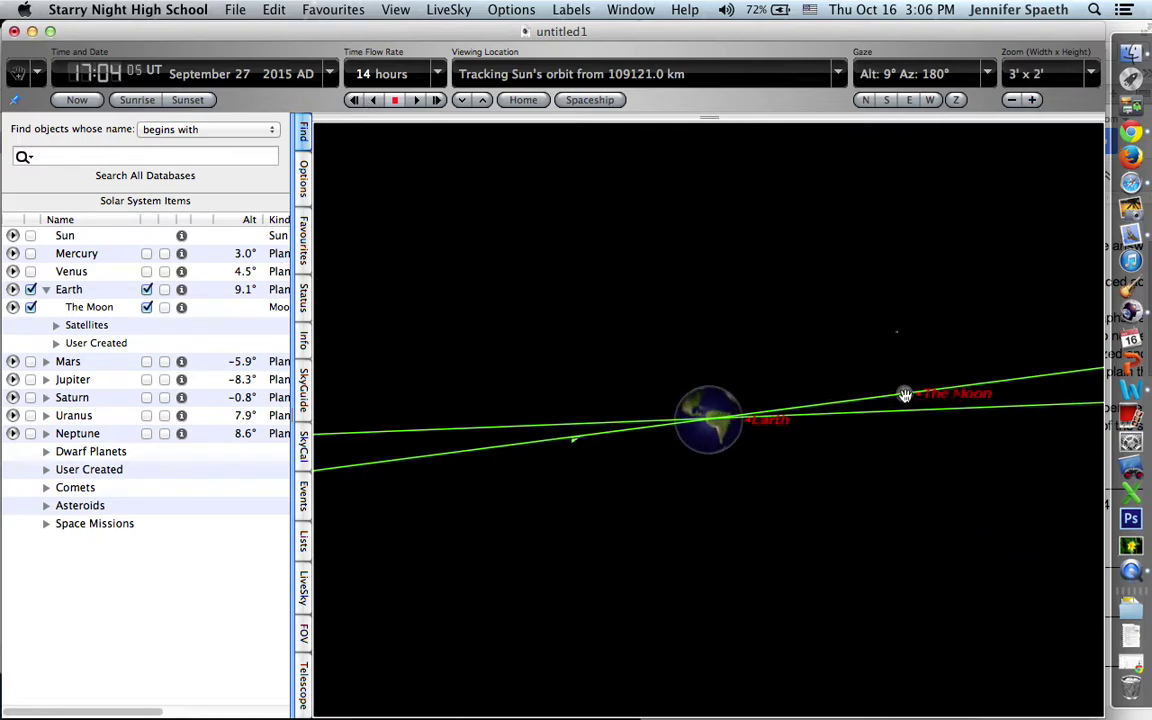
Using 1-hour time steps, rewind past the Moon's crossing of Earth and advance again to September 27, 2015, 15:04 UT.
{"action": "left_click", "coordinate": [437, 101]}
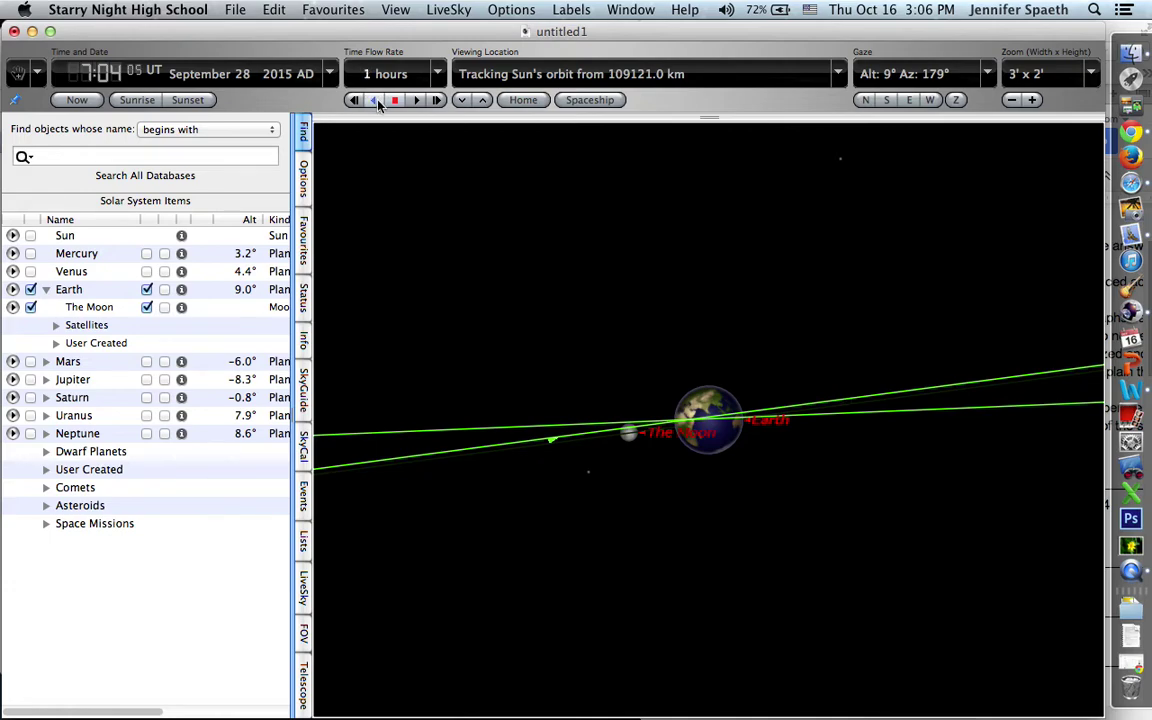
{"action": "left_click", "coordinate": [373, 99]}
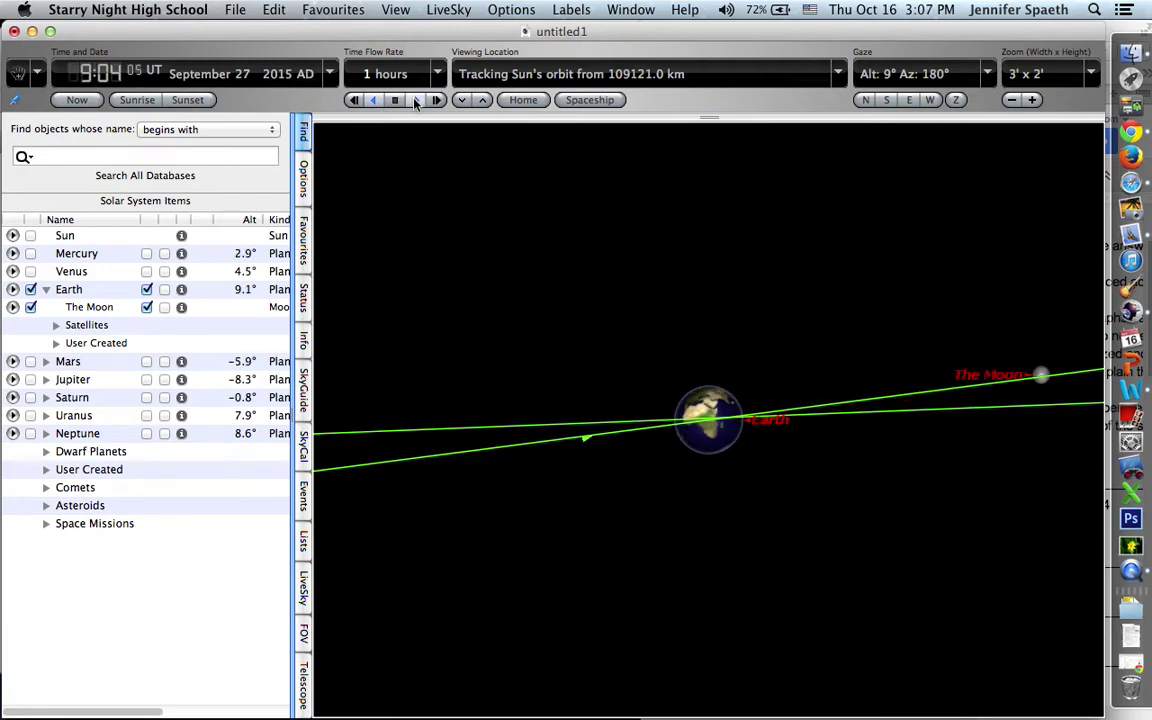
{"action": "left_click", "coordinate": [395, 99]}
{"action": "left_click", "coordinate": [418, 100]}
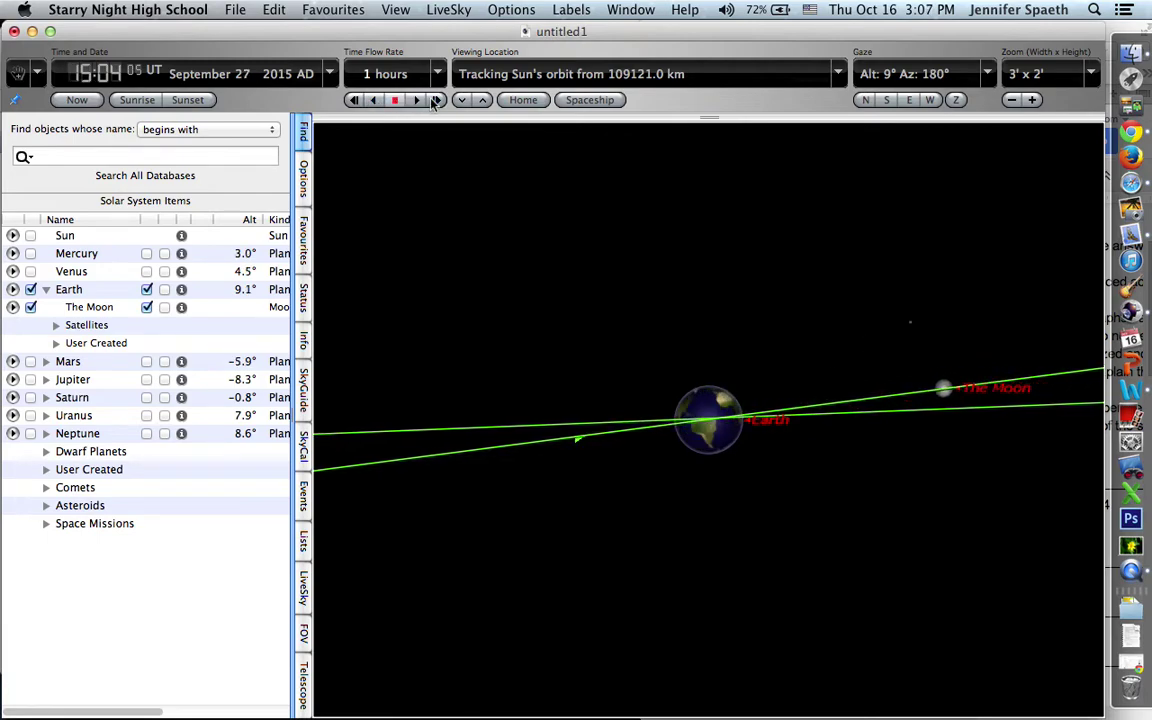